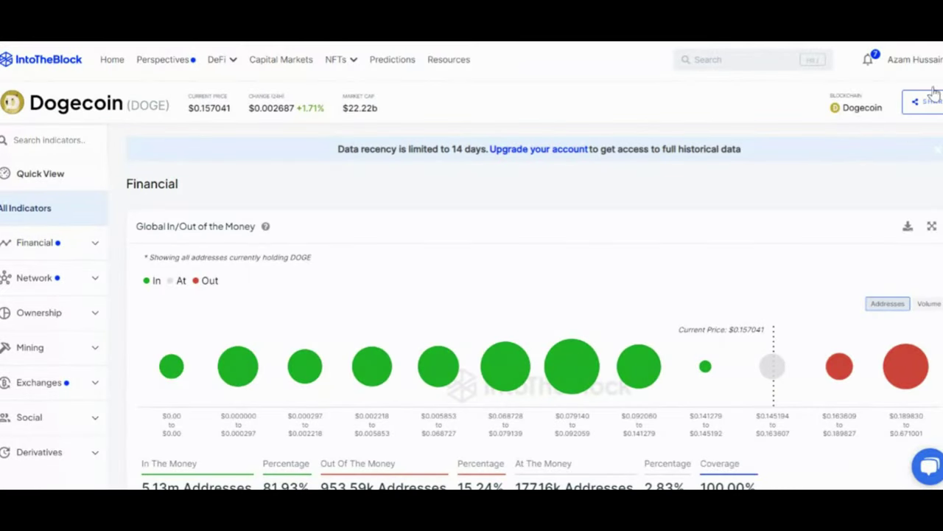
# Step: Examine the Dogecoin financial indicators, from Global In/Out of the Money through the around-price and historical charts
pyautogui.scroll(-2, 534, 302)
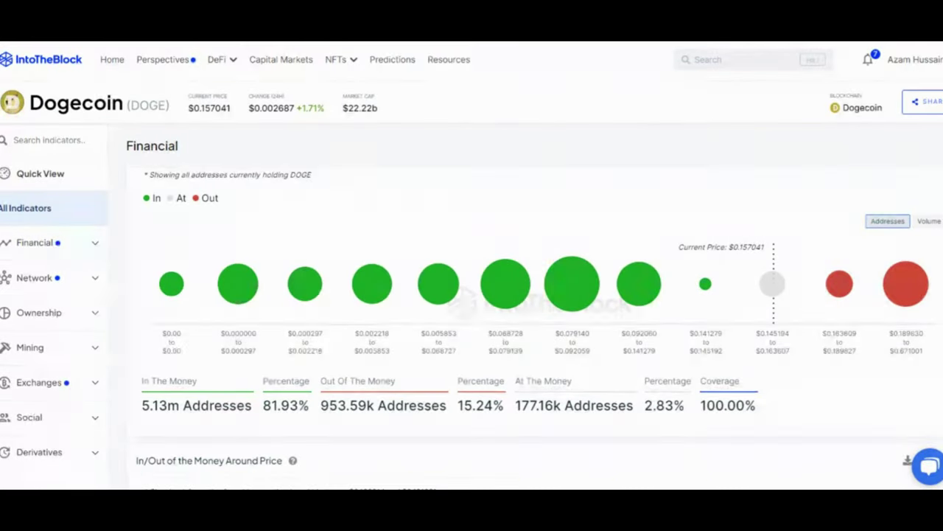
pyautogui.scroll(2, 534, 303)
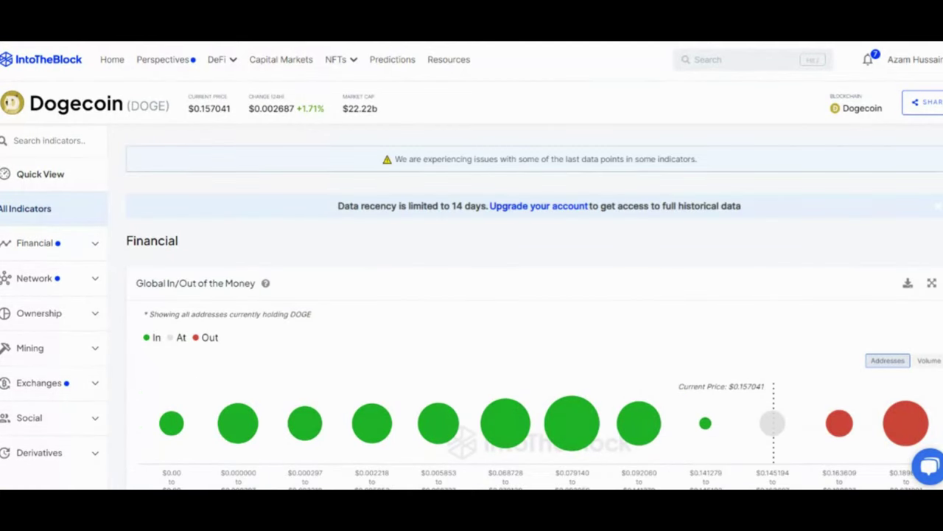
pyautogui.scroll(-10, 535, 302)
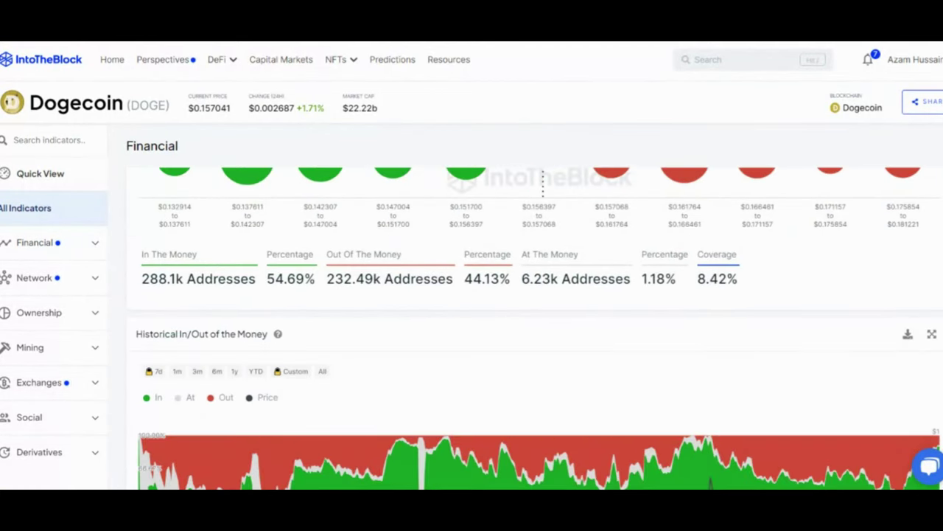
pyautogui.scroll(2, 535, 303)
pyautogui.scroll(-6, 535, 302)
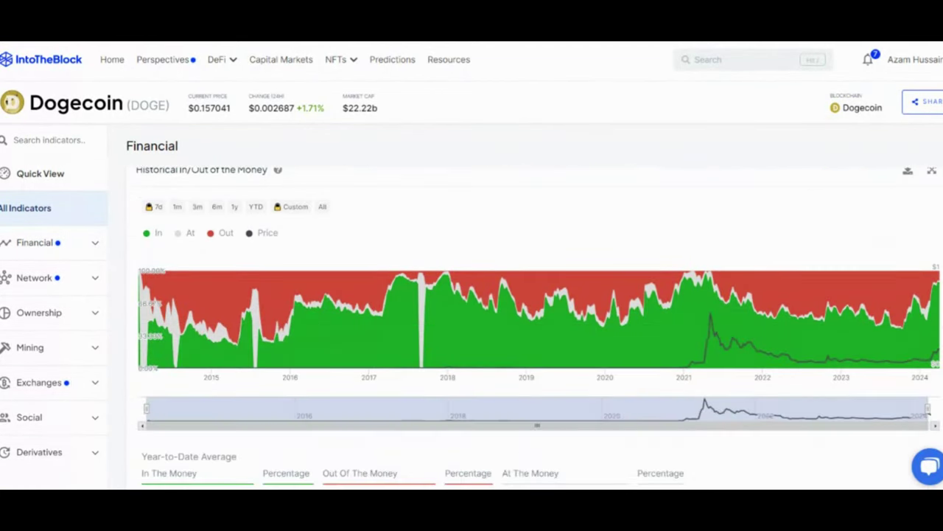
pyautogui.scroll(-3, 535, 303)
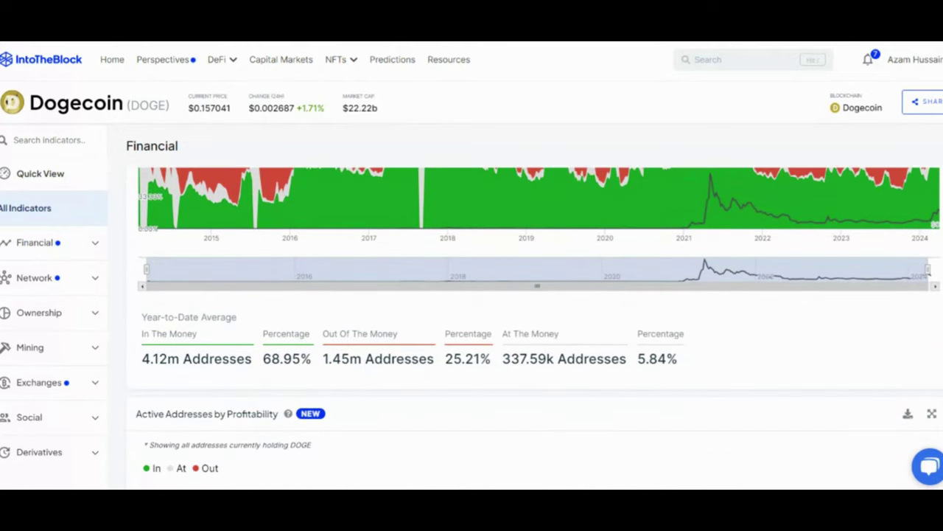
pyautogui.scroll(5, 534, 303)
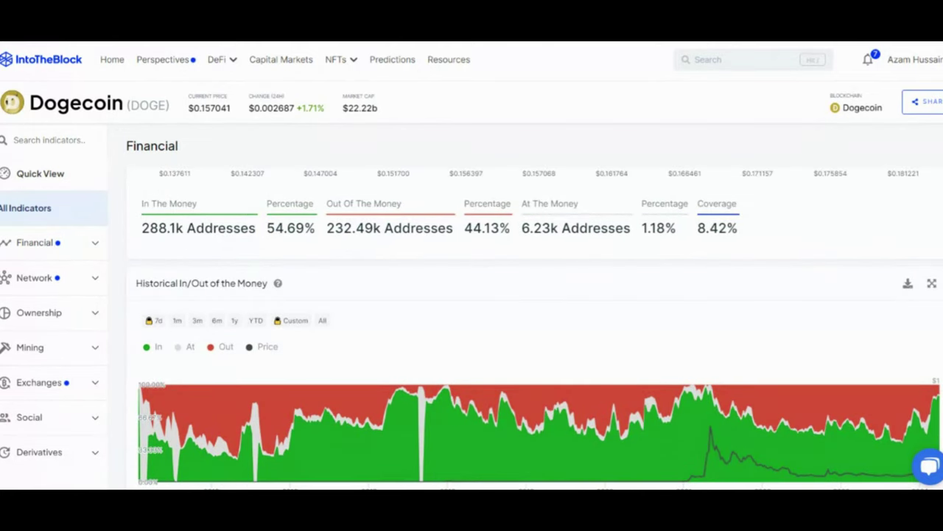
pyautogui.scroll(5, 756, 234)
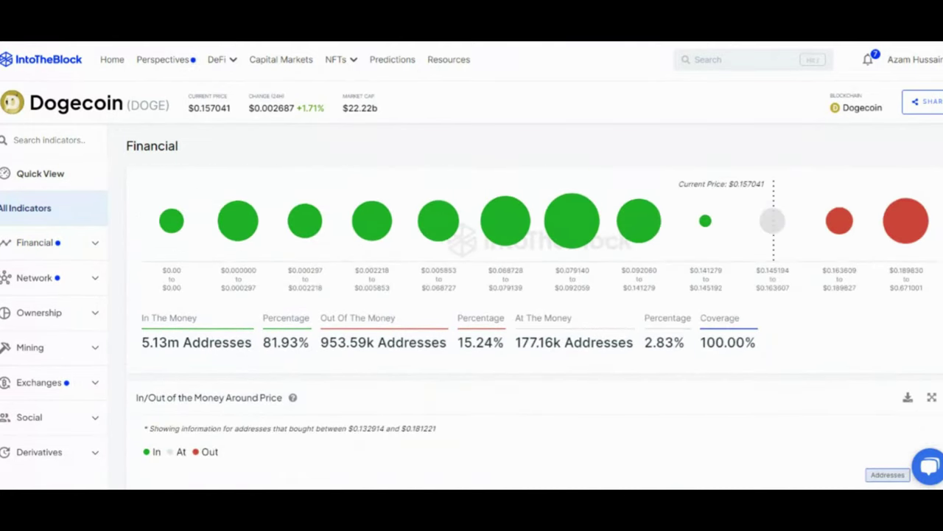
pyautogui.scroll(4, 757, 234)
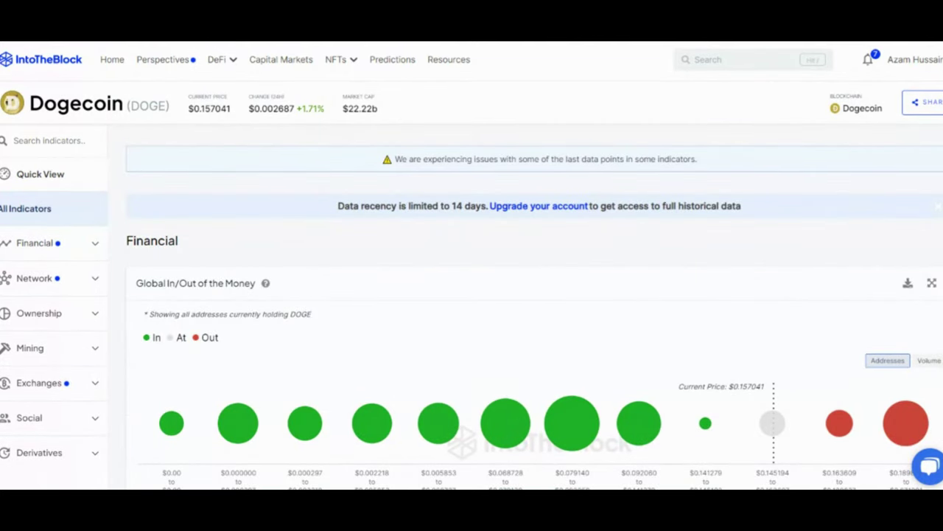
# Step: Compare the In/Out of the Money Around Price chart by Volume and Addresses, and set the Global In/Out of the Money chart to Volume
pyautogui.scroll(-2, 534, 295)
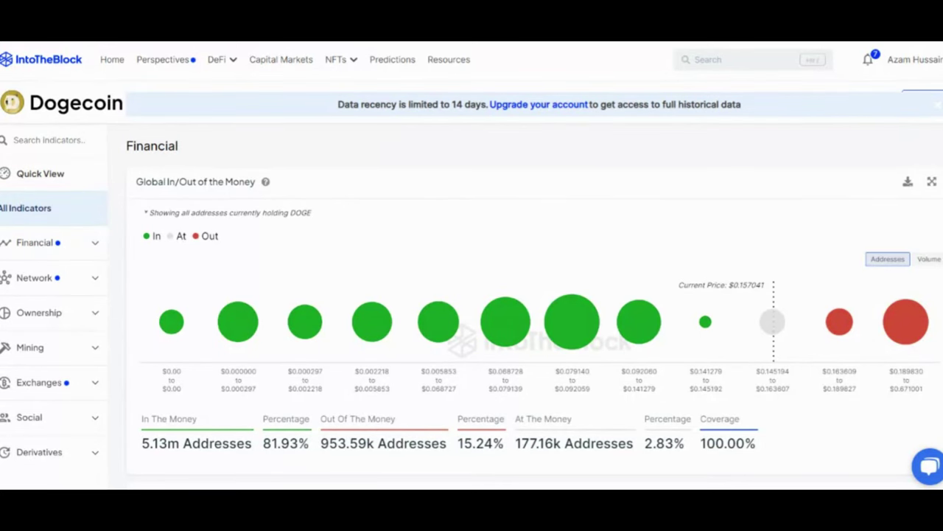
pyautogui.scroll(-5, 535, 329)
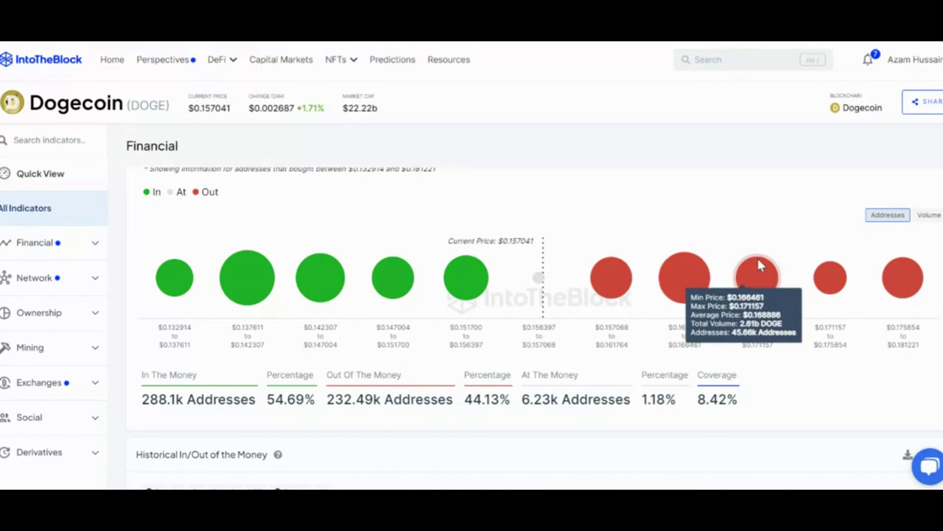
pyautogui.click(930, 221)
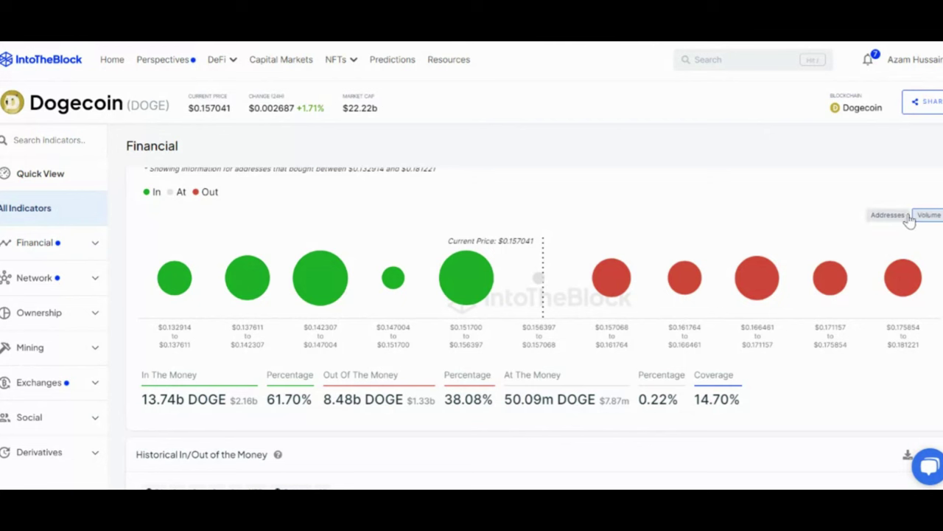
pyautogui.click(909, 216)
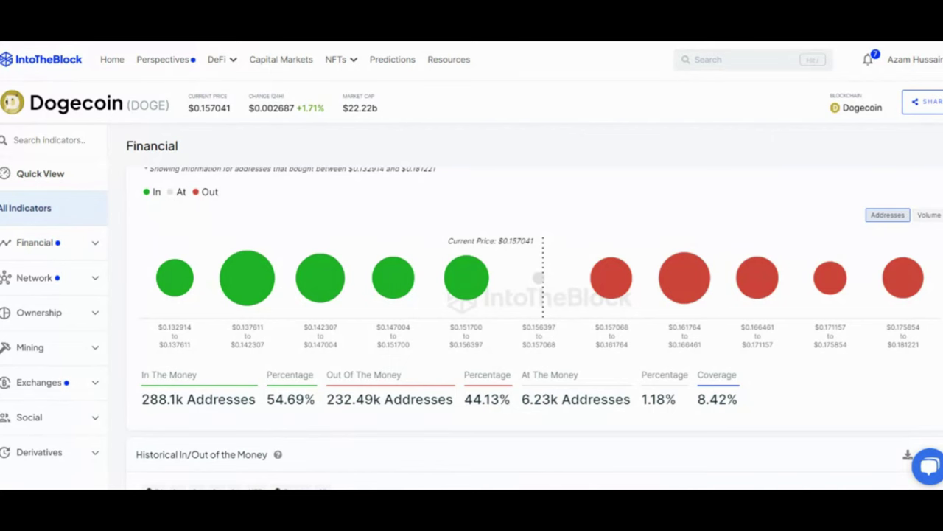
pyautogui.scroll(5, 537, 329)
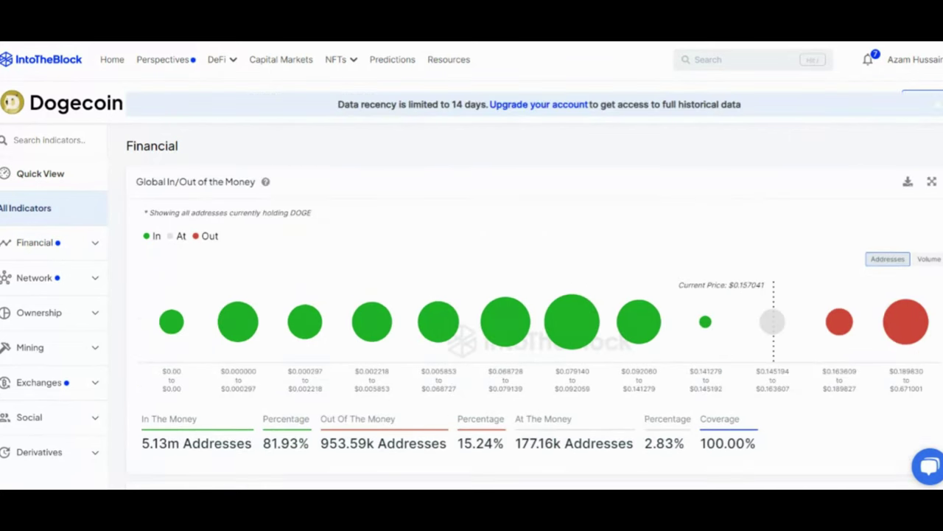
pyautogui.click(929, 260)
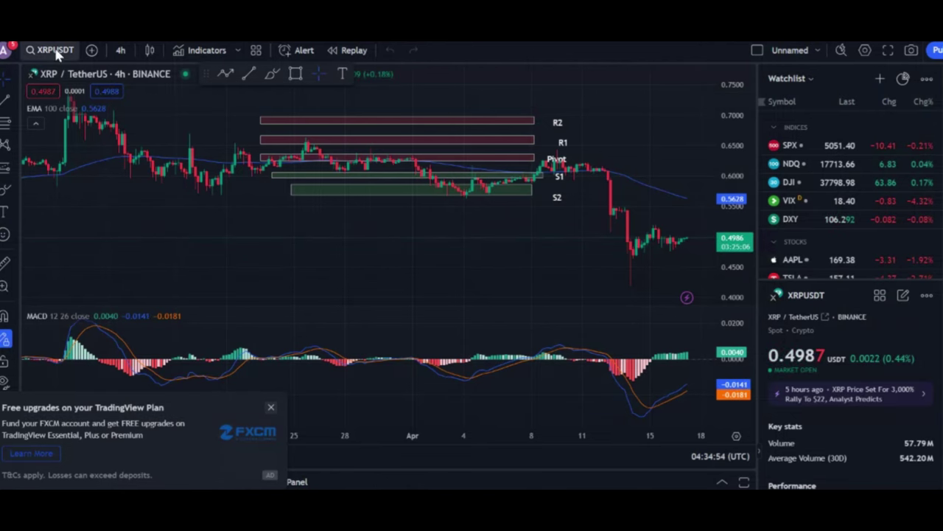
# Step: Switch to TradingView, search the symbols for DOGECOIN and load the DOGEUSDT chart from Binance
pyautogui.click(56, 52)
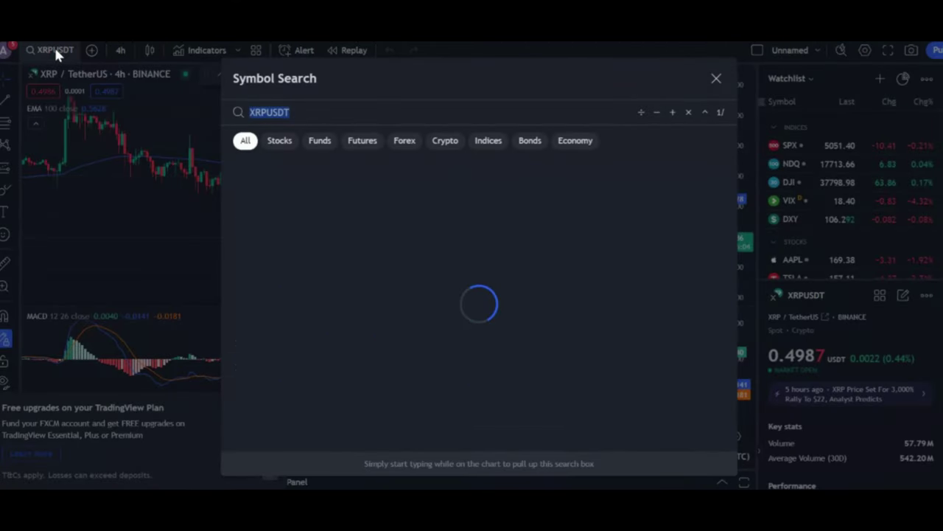
pyautogui.write('DOGECO')
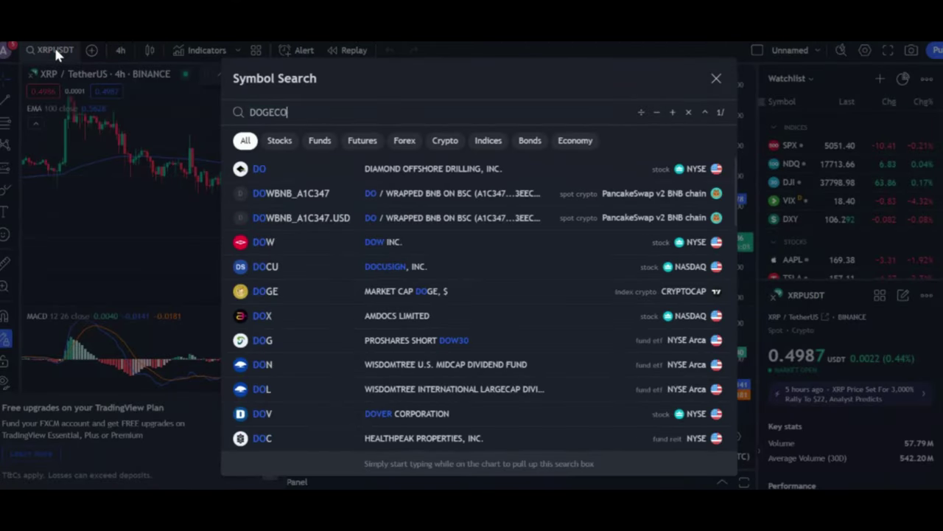
pyautogui.write('IN')
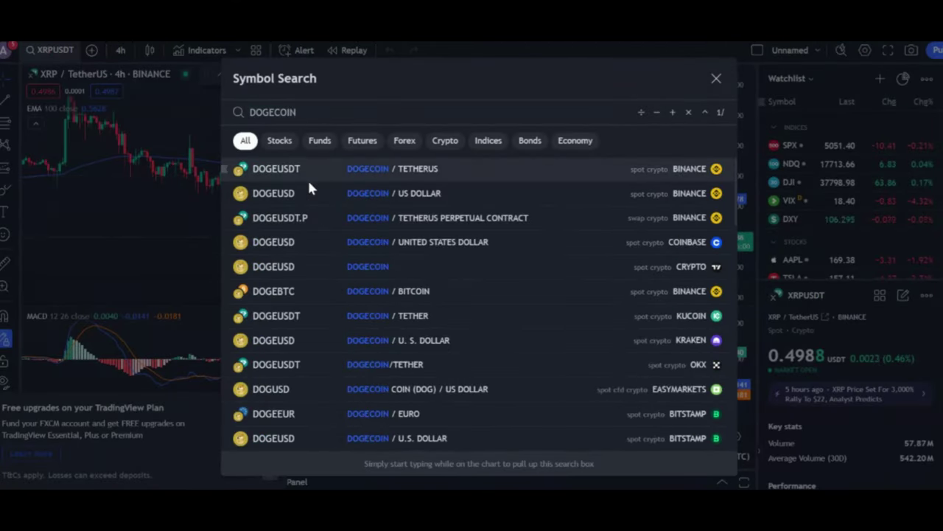
pyautogui.press('Escape')
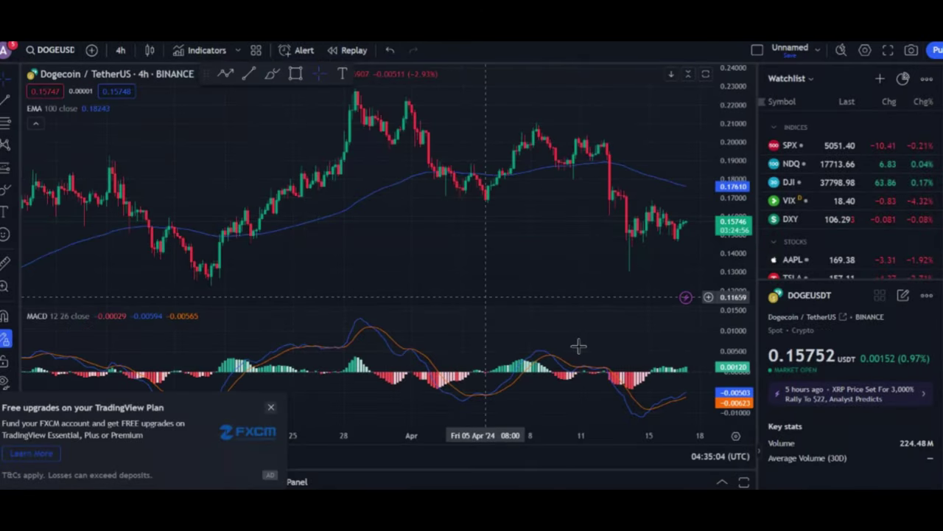
# Step: Dismiss the free-upgrades advertisement covering the Dogecoin chart and show a longer stretch of price history
pyautogui.moveTo(409, 287)
pyautogui.mouseDown()
pyautogui.moveTo(403, 298)
pyautogui.moveTo(301, 280)
pyautogui.mouseUp()
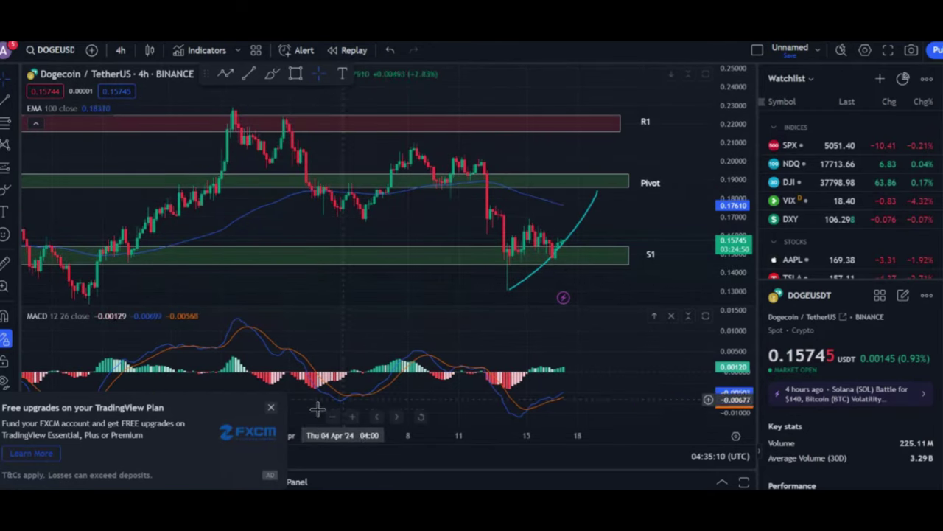
pyautogui.click(270, 407)
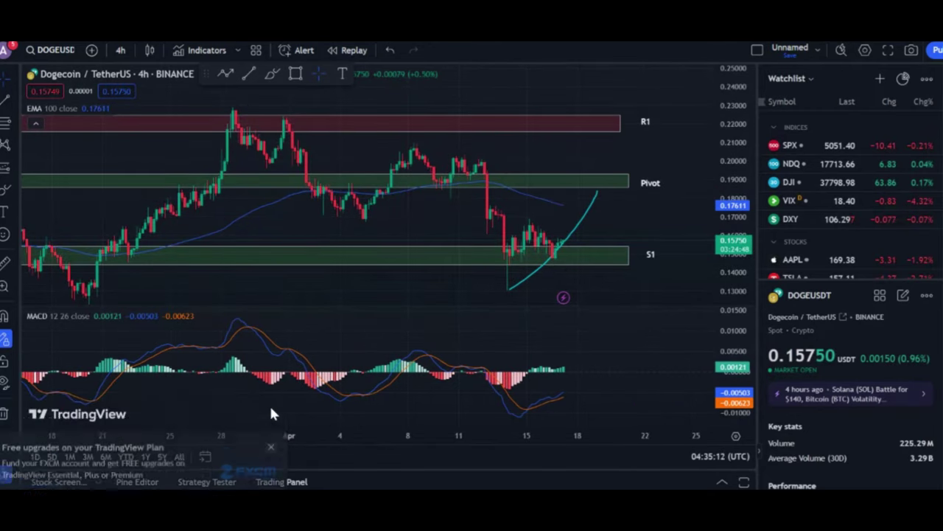
pyautogui.click(329, 417)
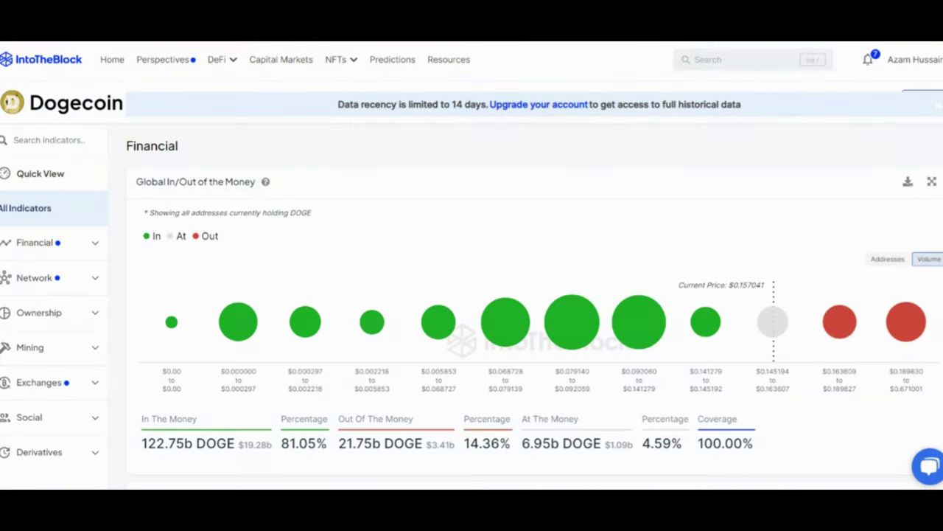
# Step: Switch to IntoTheBlock and view the Dogecoin In/Out of the Money Around Price chart by Volume, returning it to Addresses
pyautogui.scroll(-3, 534, 295)
pyautogui.scroll(1, 534, 295)
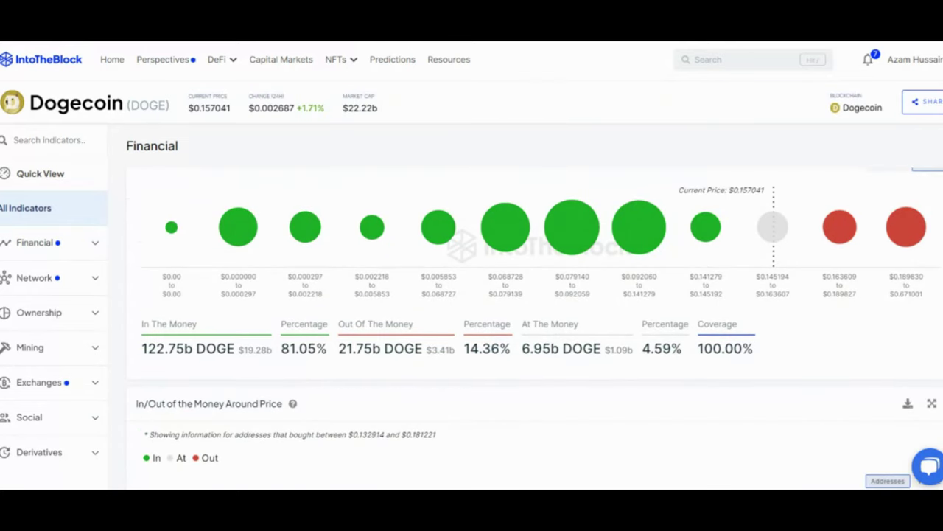
pyautogui.scroll(-4, 535, 295)
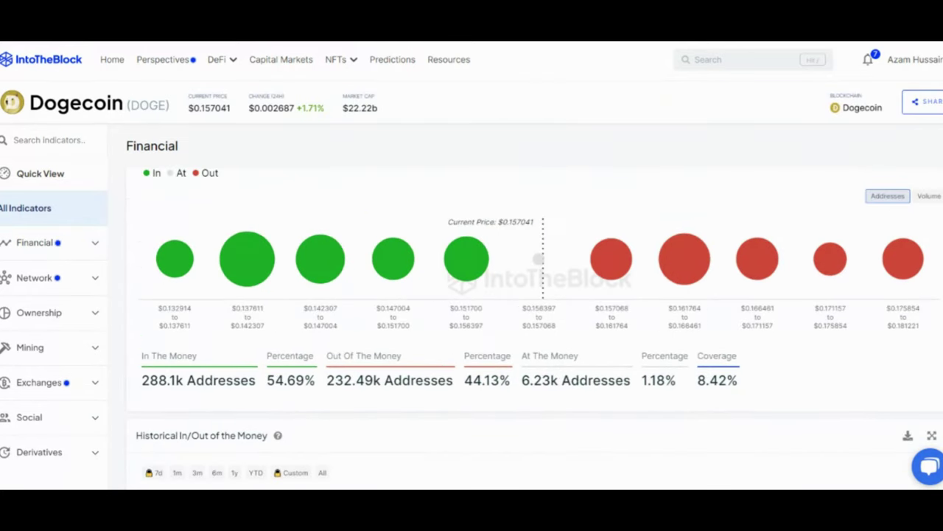
pyautogui.click(930, 196)
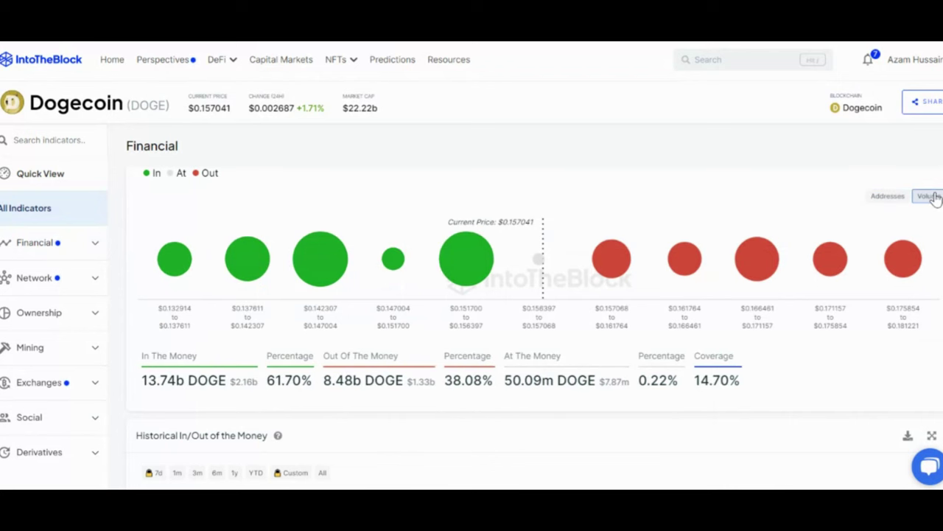
pyautogui.click(890, 196)
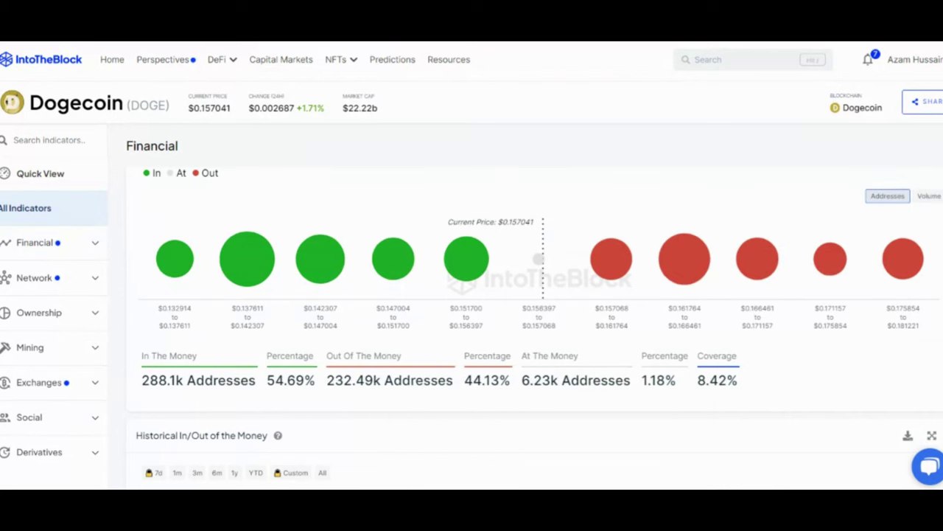
# Step: Examine Dogecoin's Historical In/Out of the Money chart and the current and historical Active Addresses by Profitability indicators
pyautogui.scroll(-5, 535, 324)
pyautogui.scroll(3, 535, 324)
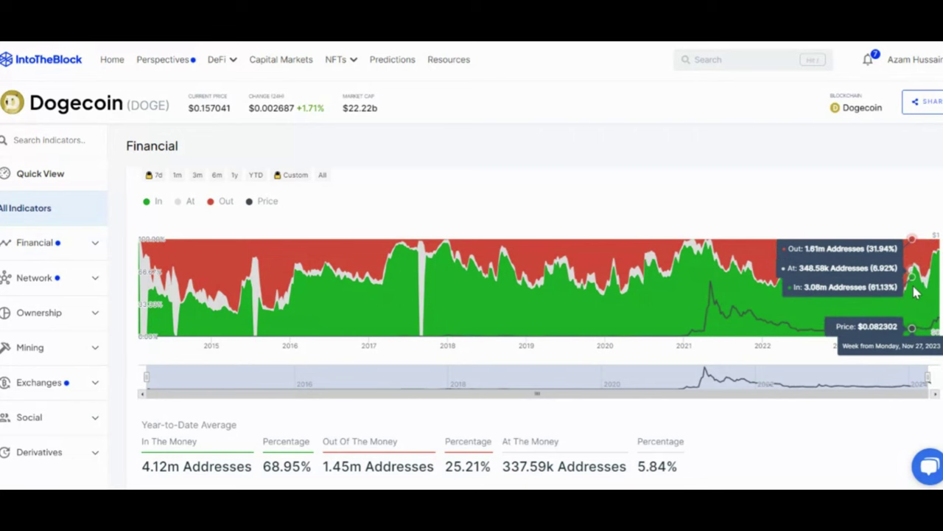
pyautogui.scroll(-1, 538, 295)
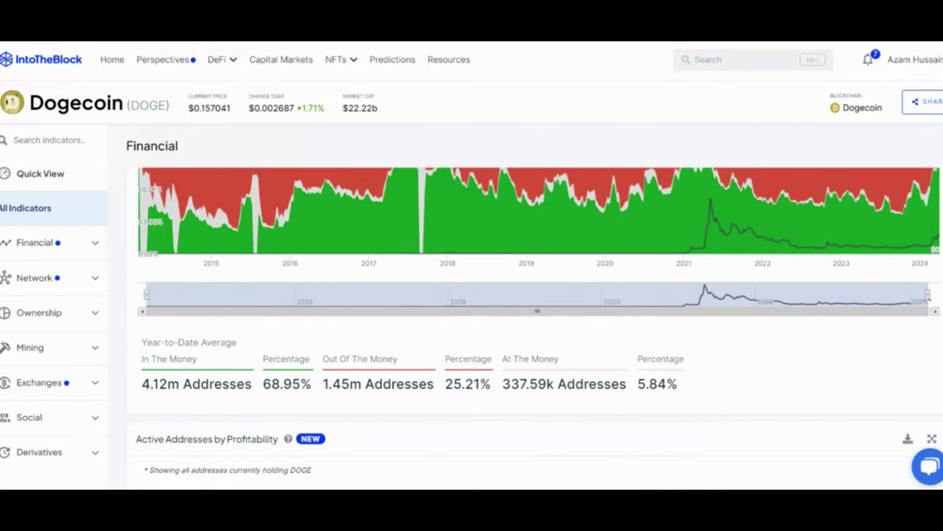
pyautogui.scroll(-5, 536, 328)
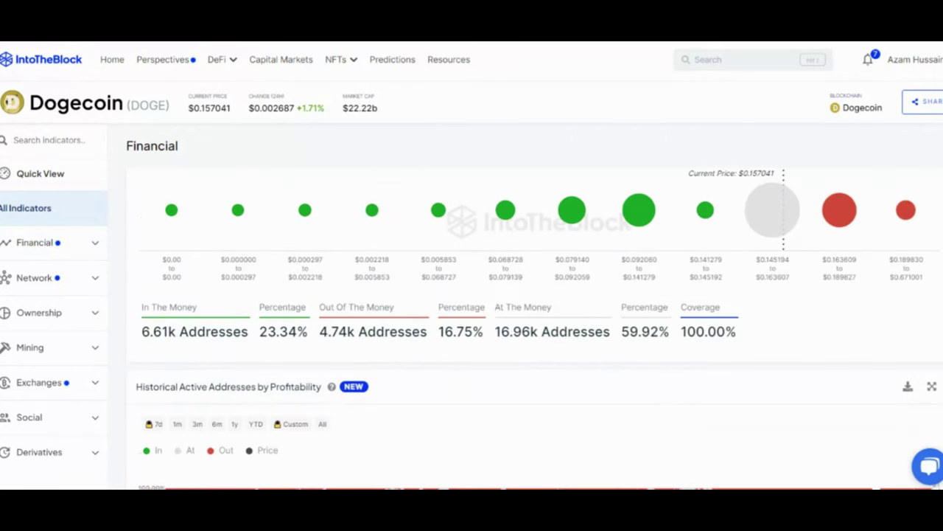
pyautogui.moveTo(768, 216)
pyautogui.scroll(-2, 534, 324)
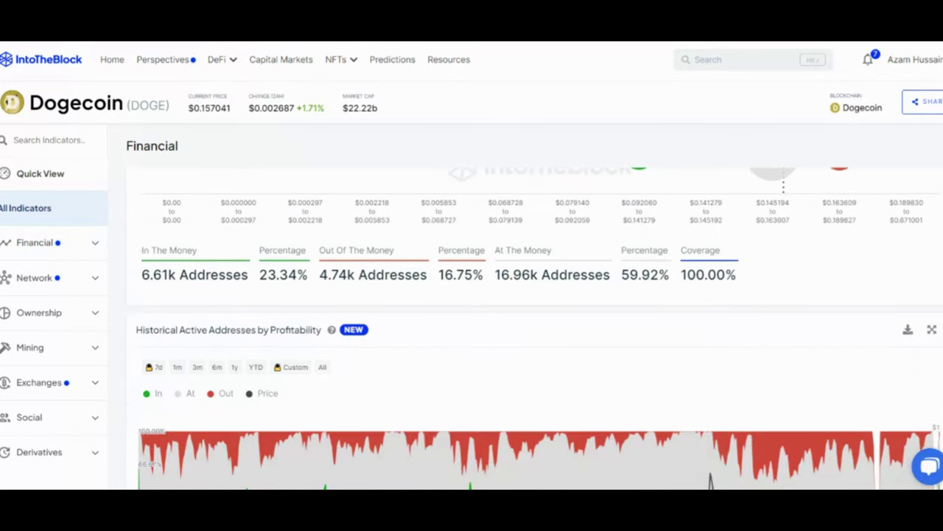
pyautogui.scroll(4, 534, 324)
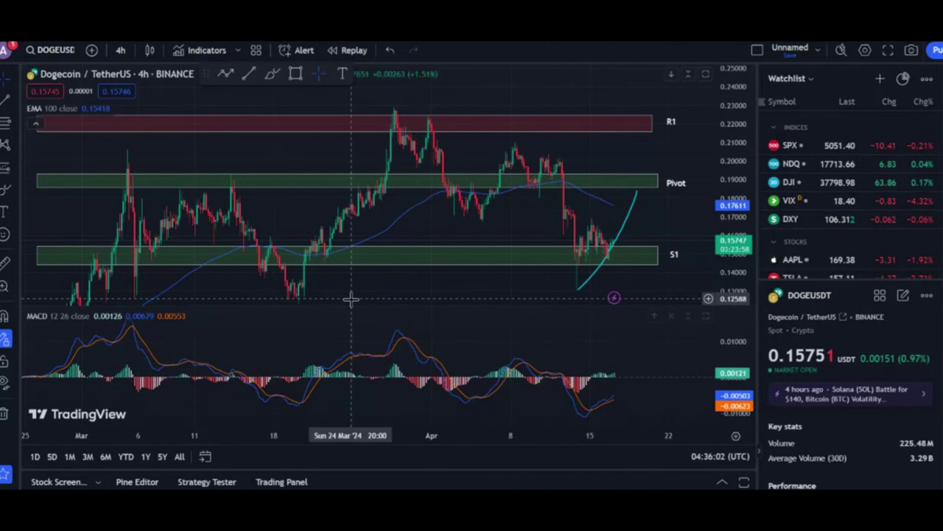
# Step: Switch to TradingView and remove the curved line drawing and the MACD indicator from the Dogecoin chart
pyautogui.click(630, 218)
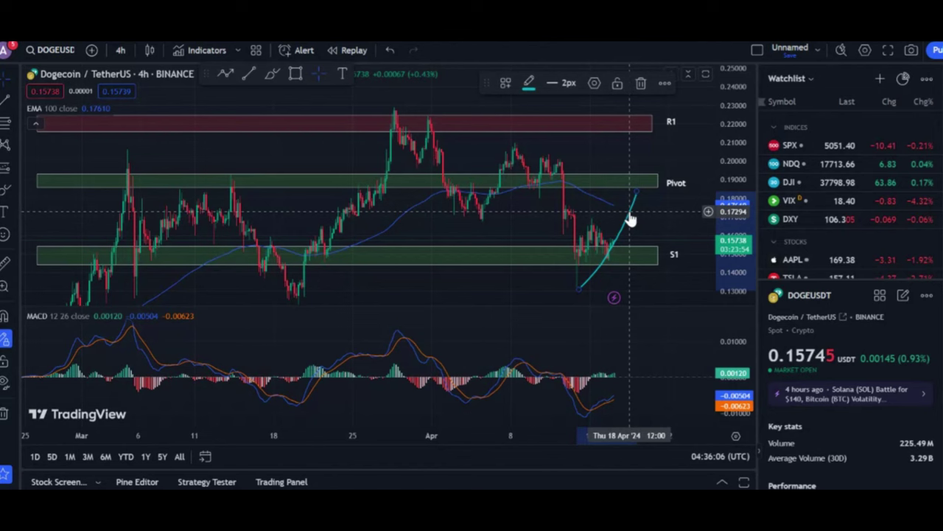
pyautogui.click(641, 82)
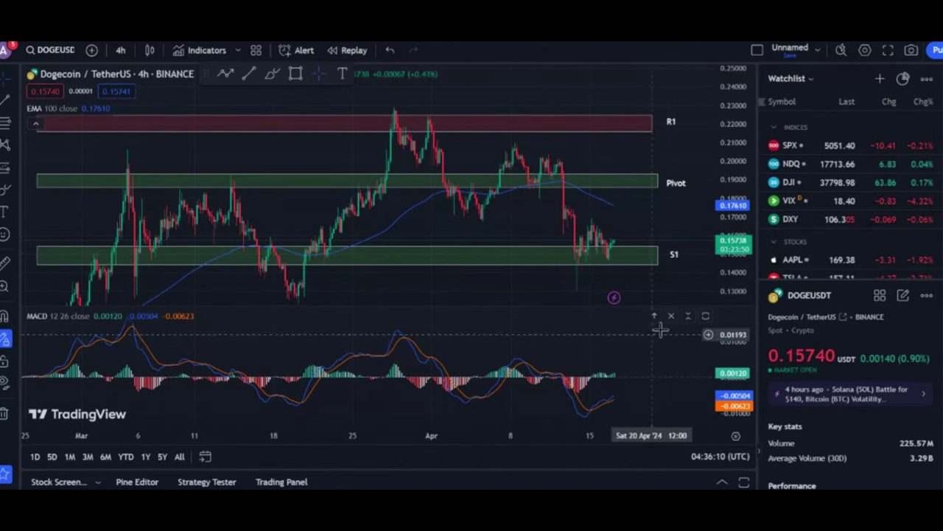
pyautogui.click(671, 316)
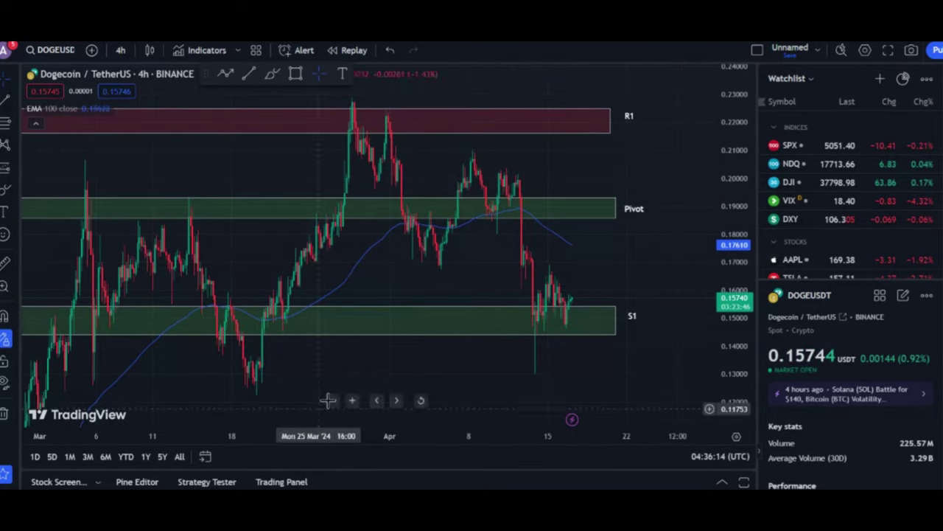
pyautogui.click(355, 399)
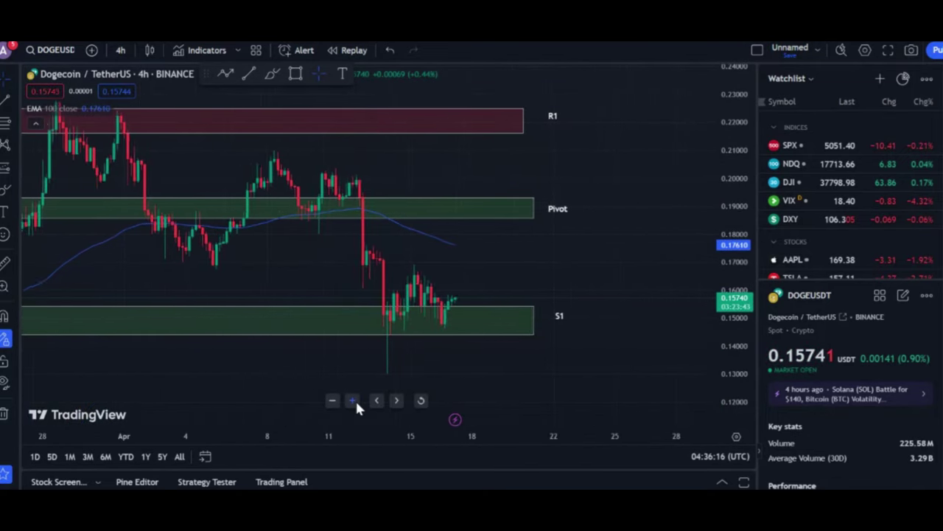
pyautogui.click(355, 399)
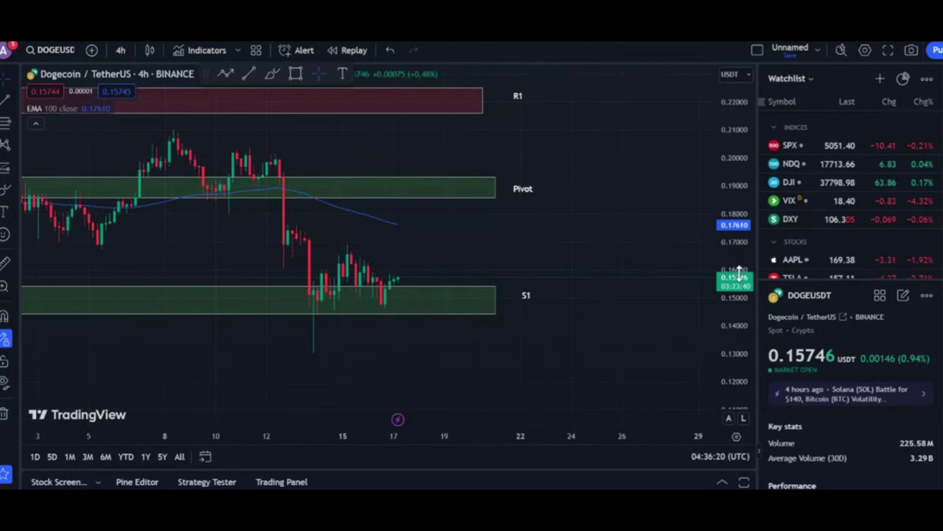
# Step: Draw a rising trend line from about 0.1347 on 13 April, under the recent lows, to about 0.1609 on 20 April
pyautogui.moveTo(737, 273); pyautogui.dragTo(735, 187)
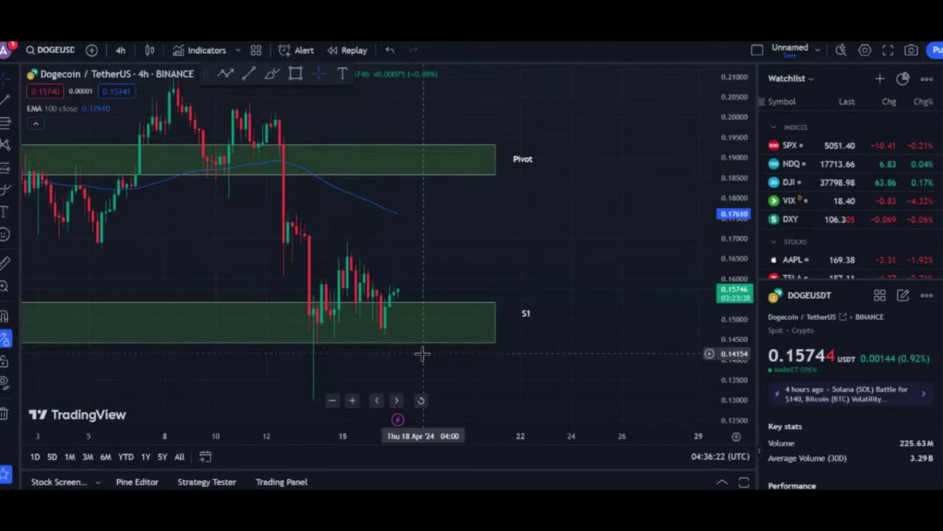
pyautogui.moveTo(423, 354); pyautogui.dragTo(433, 336)
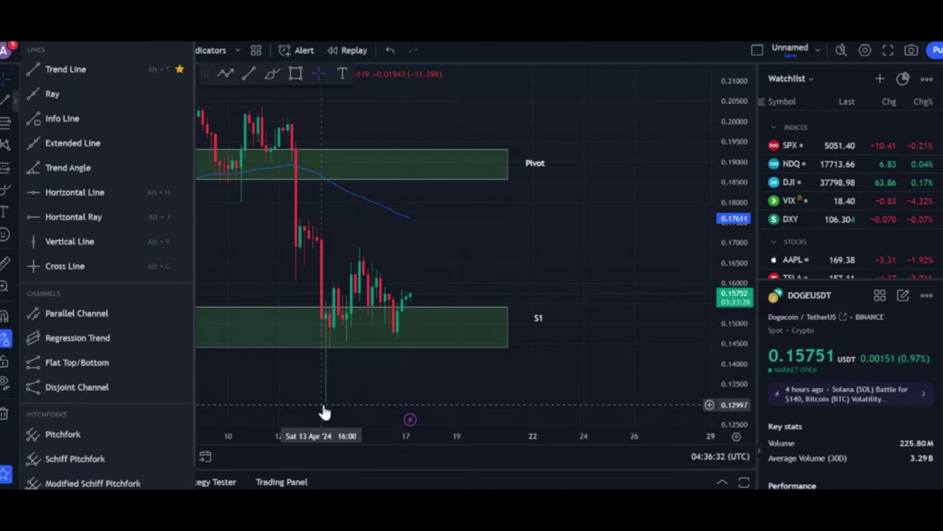
pyautogui.click(30, 70)
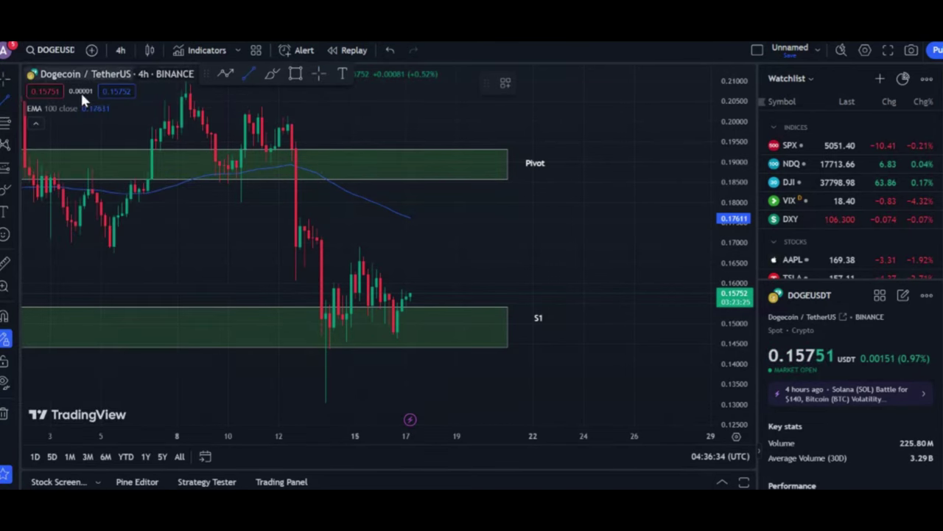
pyautogui.click(325, 384)
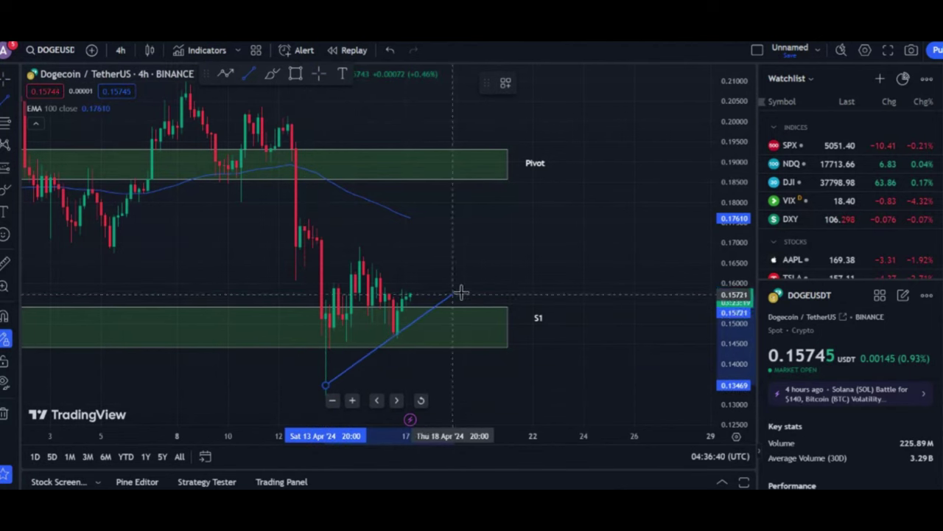
pyautogui.click(487, 280)
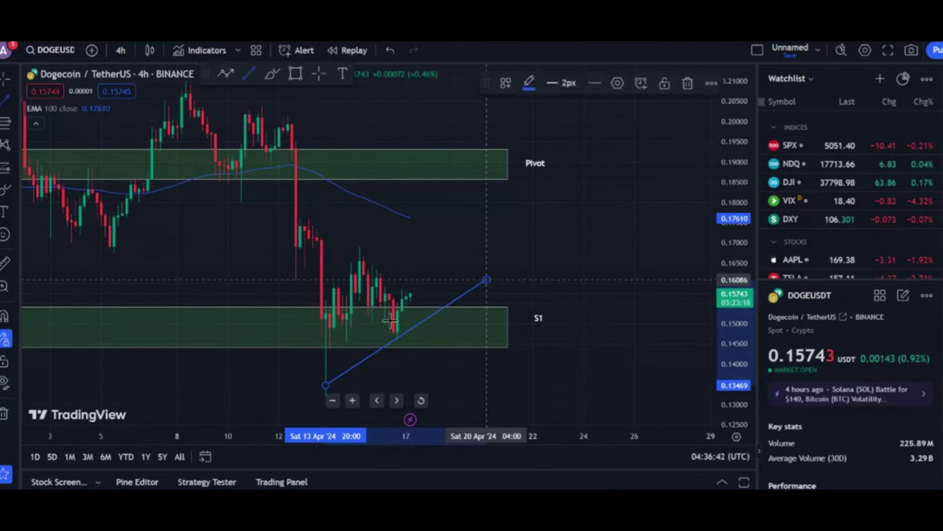
pyautogui.click(4, 81)
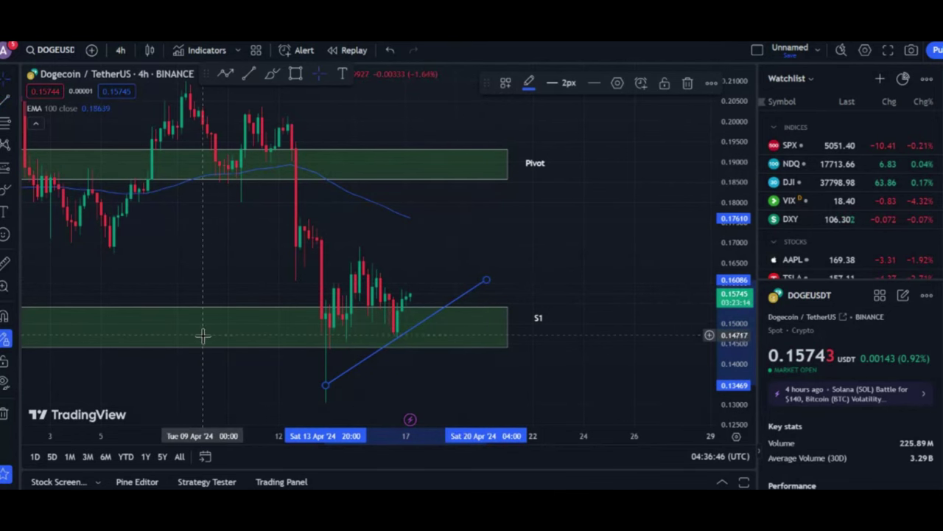
# Step: Adjust the rising trend line to start at about 0.1295 at the 13 April low and end at about 0.163 on 19 April
pyautogui.click(249, 402)
pyautogui.moveTo(250, 401); pyautogui.dragTo(244, 352)
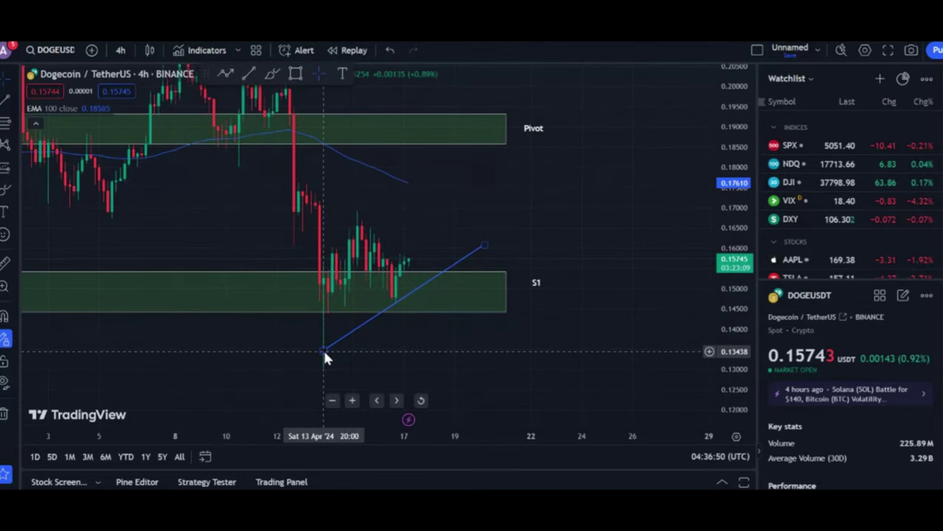
pyautogui.moveTo(324, 350); pyautogui.dragTo(323, 371)
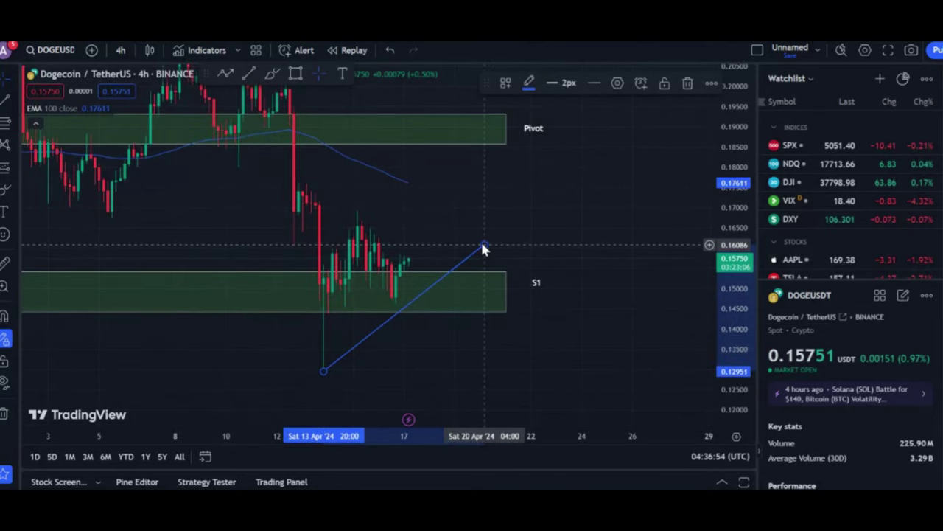
pyautogui.moveTo(483, 248); pyautogui.dragTo(471, 233)
# Step: Draw a falling trend line from the 28 March high at about 0.2298, along the lower highs, to about 0.1698 on 29 April
pyautogui.moveTo(434, 335); pyautogui.dragTo(539, 332)
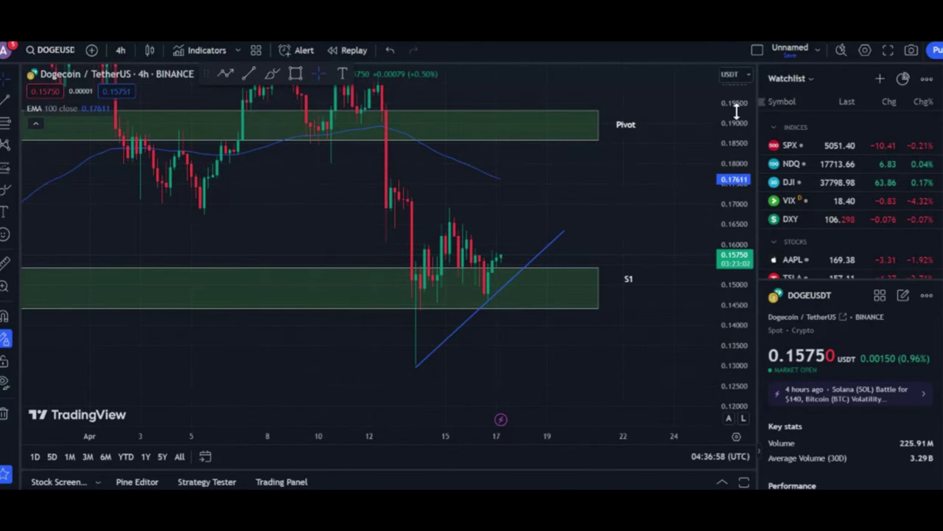
pyautogui.moveTo(736, 109); pyautogui.dragTo(739, 192)
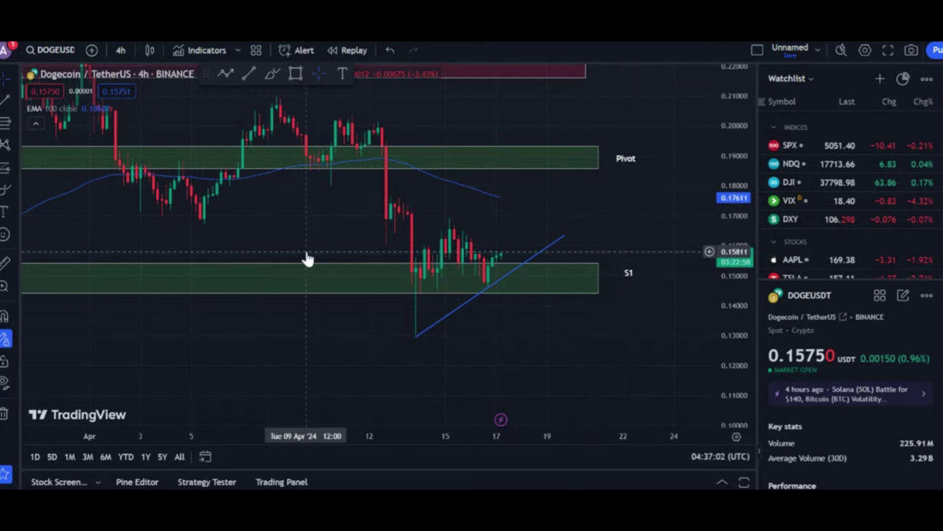
pyautogui.moveTo(307, 260); pyautogui.dragTo(280, 305)
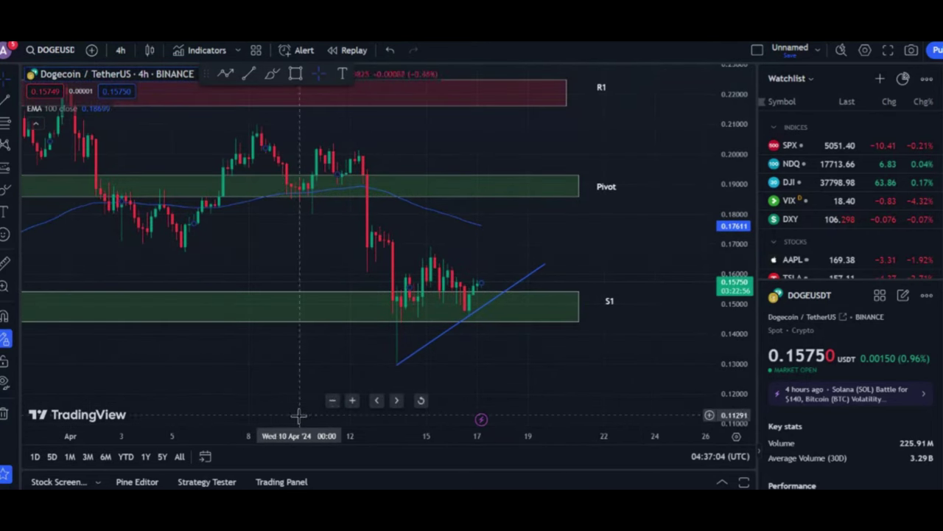
pyautogui.click(331, 400)
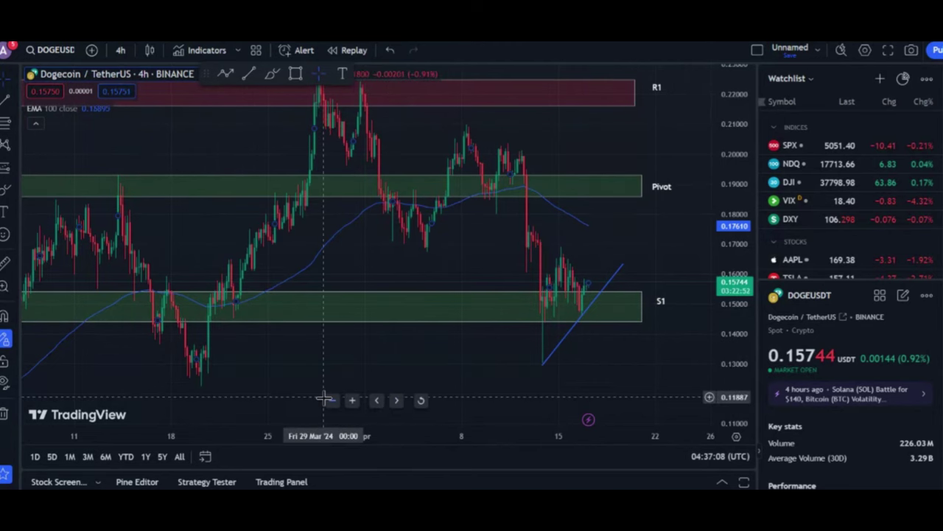
pyautogui.click(329, 400)
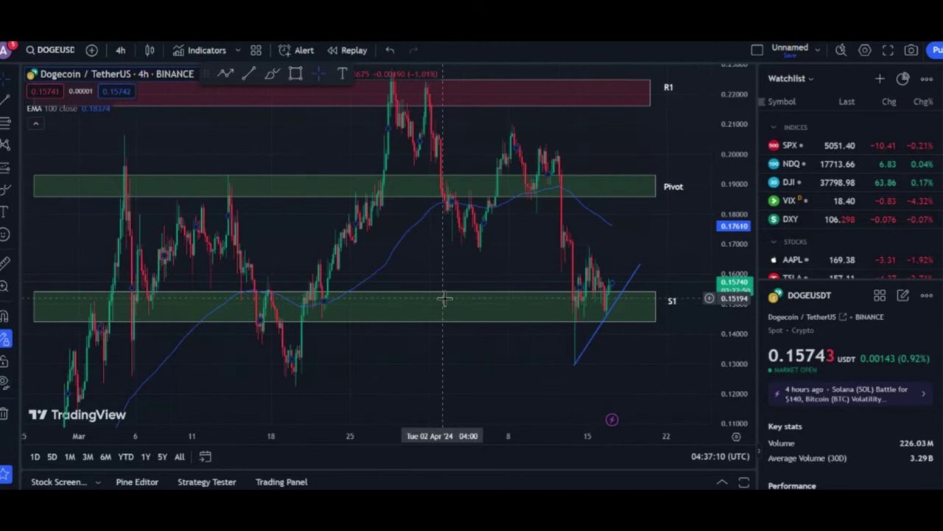
pyautogui.moveTo(491, 268); pyautogui.dragTo(464, 323)
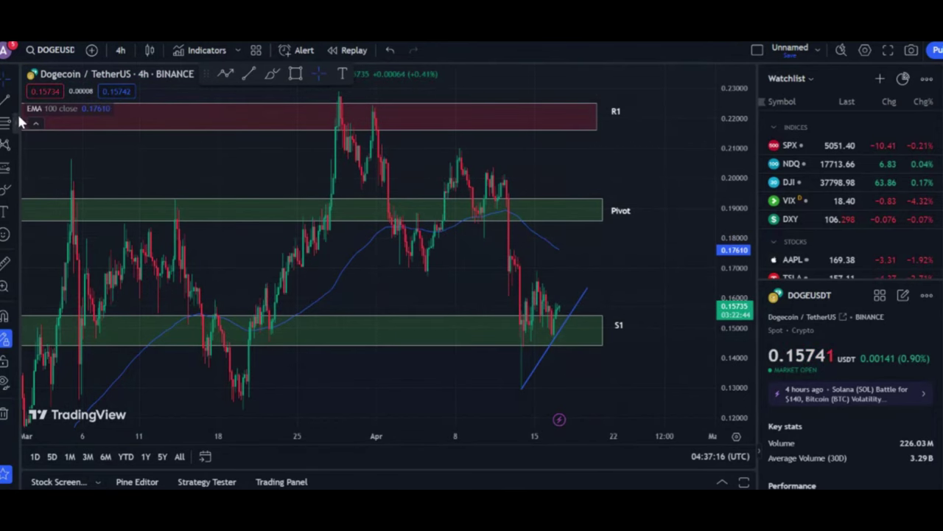
pyautogui.click(339, 90)
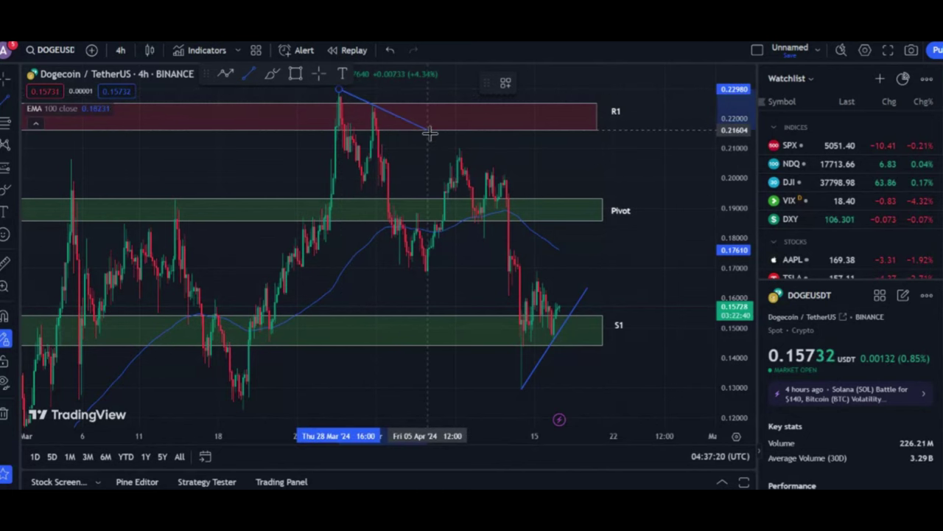
pyautogui.click(693, 267)
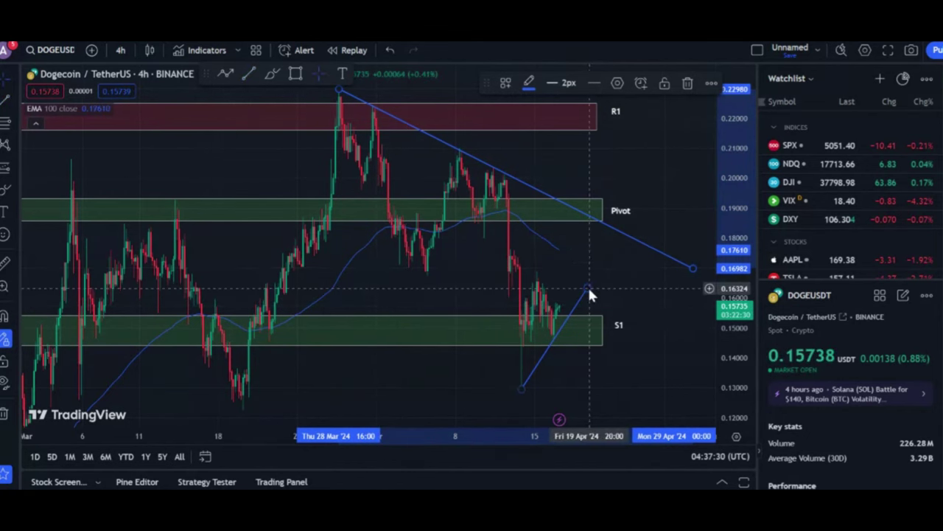
# Step: Extend the rising trend line's upper end to meet the falling line at about 0.1809 on 22 April
pyautogui.moveTo(588, 289); pyautogui.dragTo(623, 236)
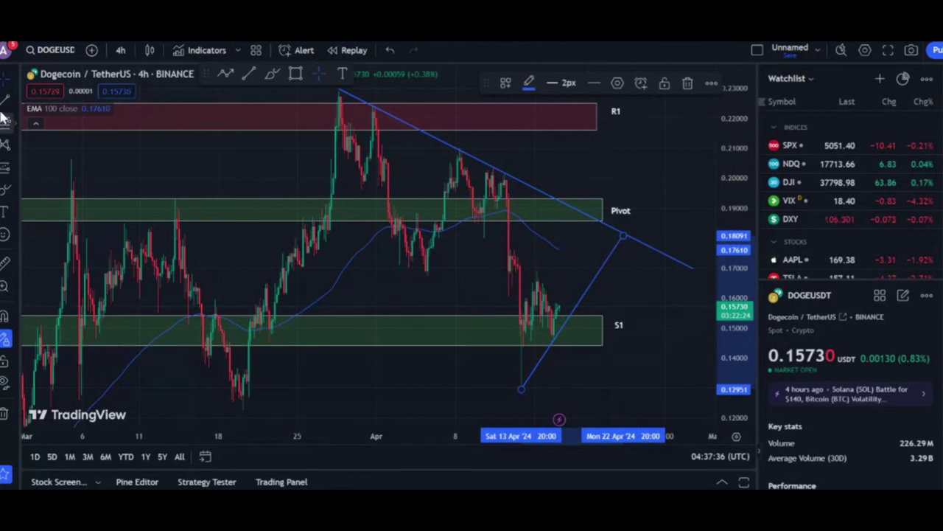
pyautogui.click(10, 83)
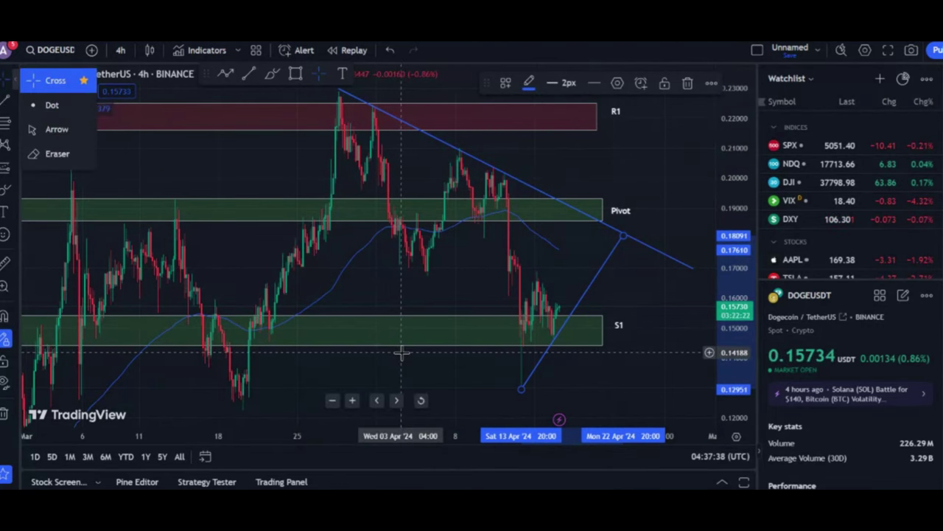